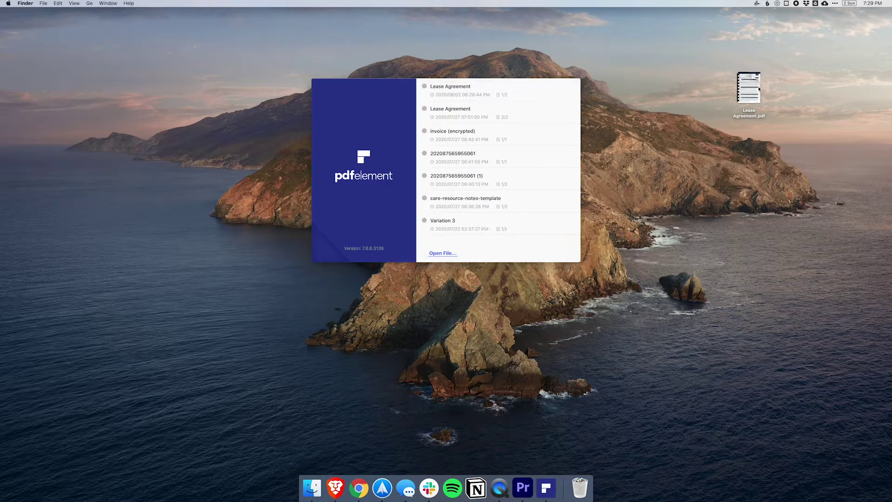
Step: Open Lease Agreement.pdf, highlight the first Terms sentence, strike through the rest, and underline Use of Premises
left_click_drag(757, 88, 422, 152)
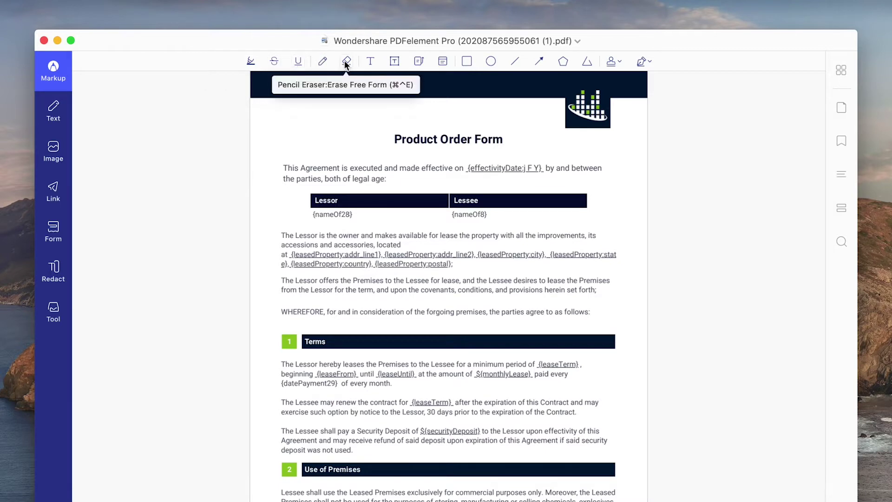
left_click_drag(282, 363, 545, 362)
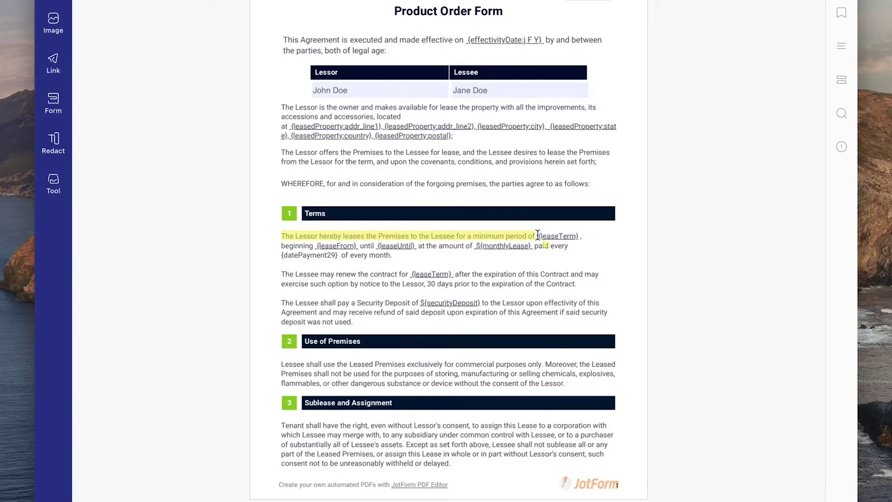
left_click_drag(538, 235, 538, 235)
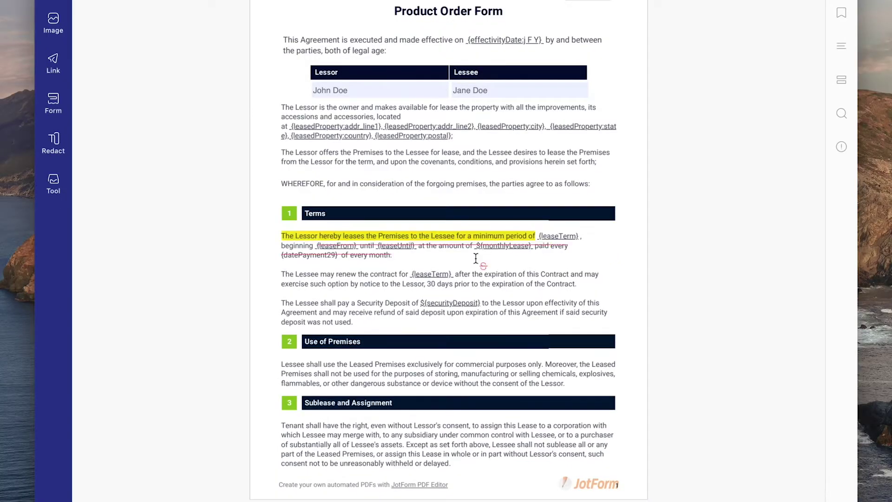
left_click_drag(478, 255, 506, 283)
left_click_drag(379, 369, 569, 377)
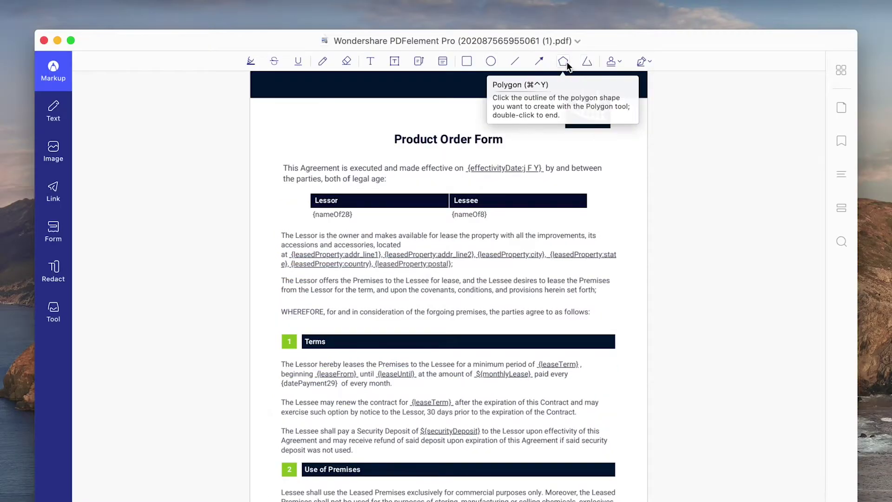
Step: Place an enlarged REVIEWED stamp above the title on page 1
left_click(613, 62)
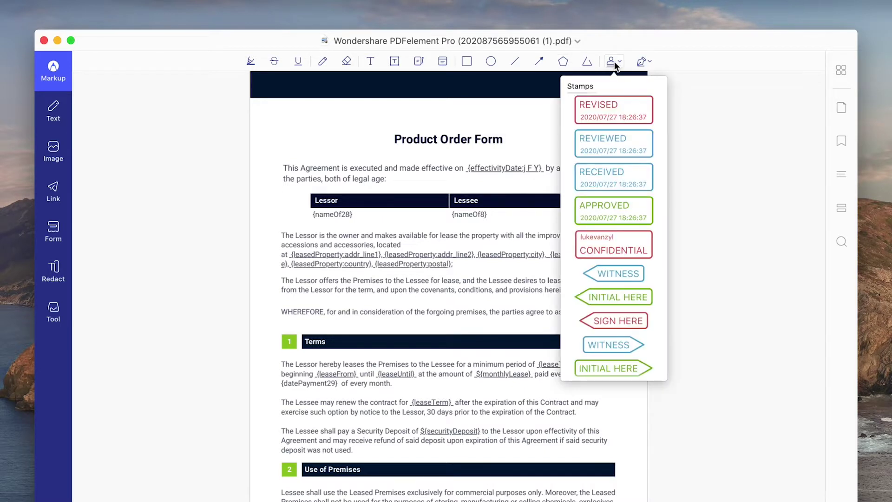
left_click(607, 139)
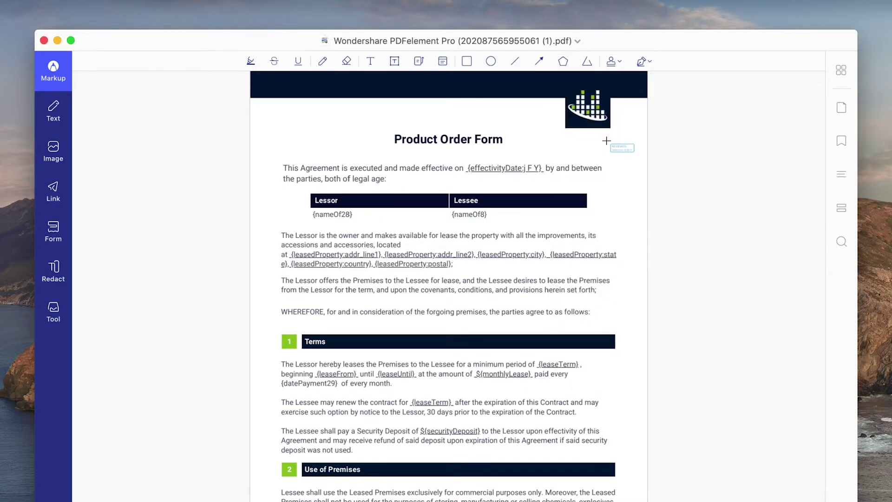
left_click(519, 134)
left_click_drag(506, 135, 646, 215)
left_click_drag(463, 154, 467, 200)
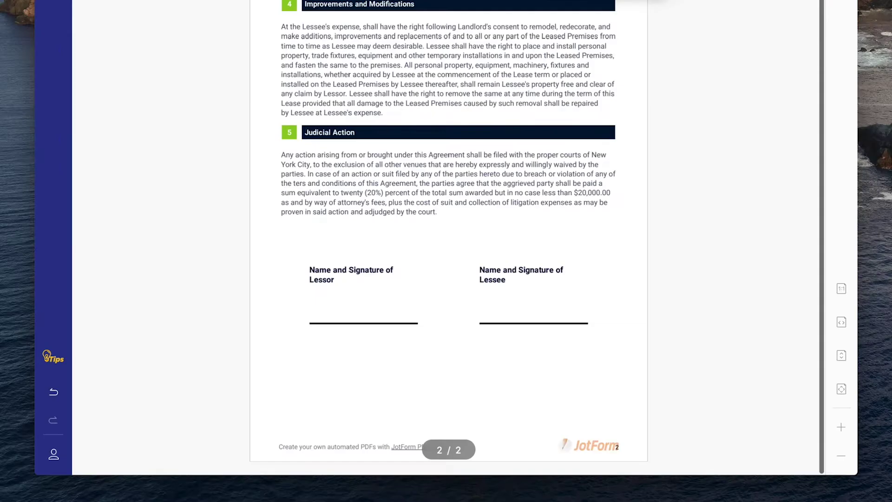
Step: Add a SIGN HERE stamp by the Lessor line and a sticky note reading "Let's reword this here."
left_click(433, 314)
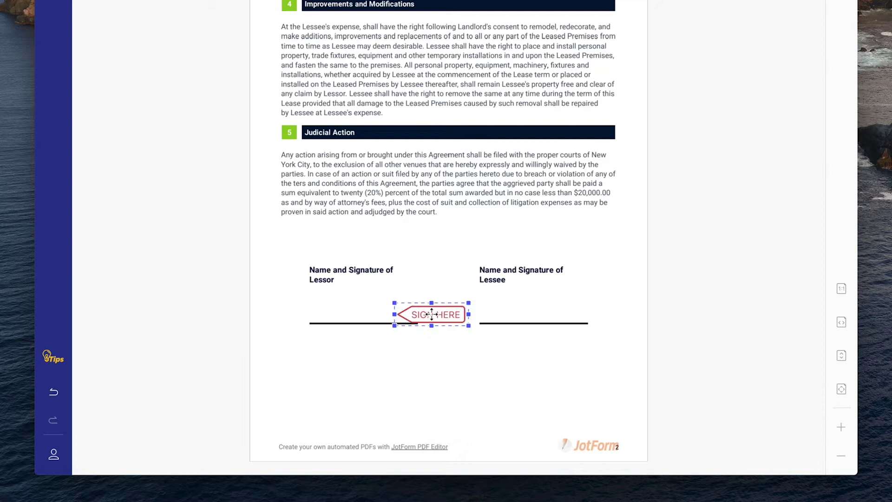
mouse_move(420, 316)
left_mouse_down()
mouse_move(426, 306)
mouse_move(435, 315)
left_mouse_up()
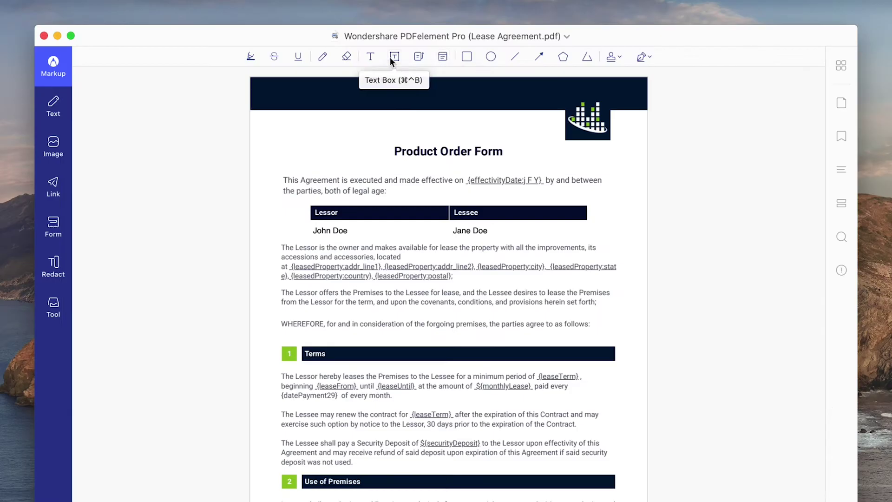
left_click(442, 57)
left_click(611, 303)
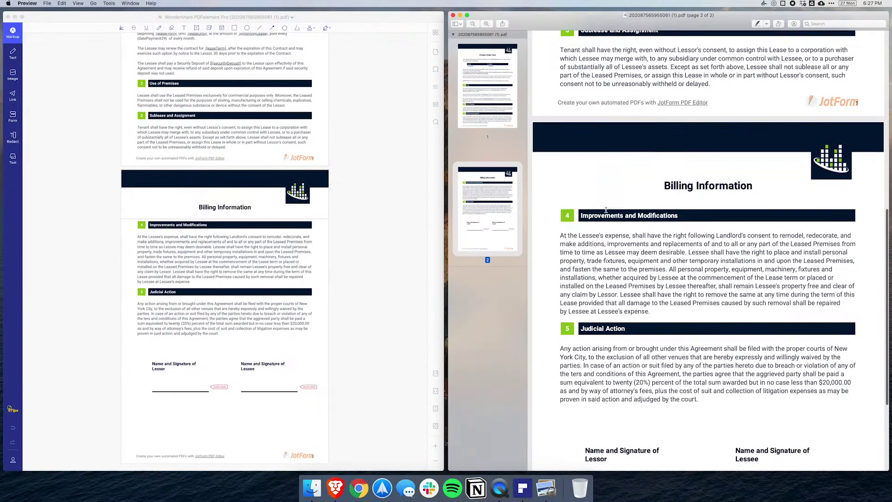
Step: Move the SIGN HERE stamp onto the Lessor signature line
scroll(716, 366, "down", 8)
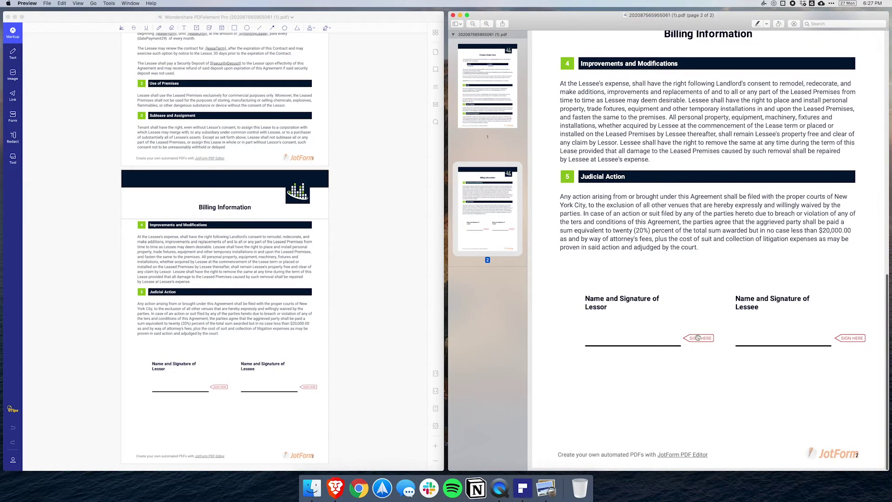
left_click(698, 338)
mouse_move(701, 339)
left_mouse_down()
mouse_move(649, 329)
mouse_move(654, 349)
left_mouse_up()
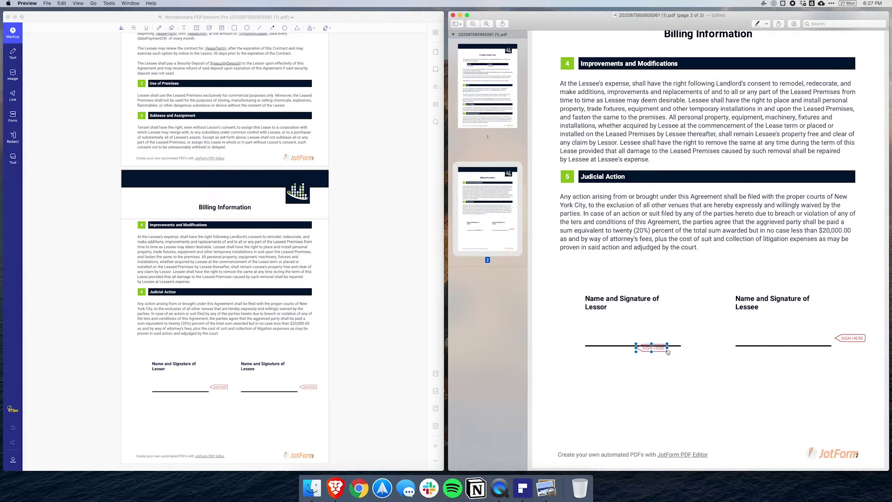
left_click(76, 105)
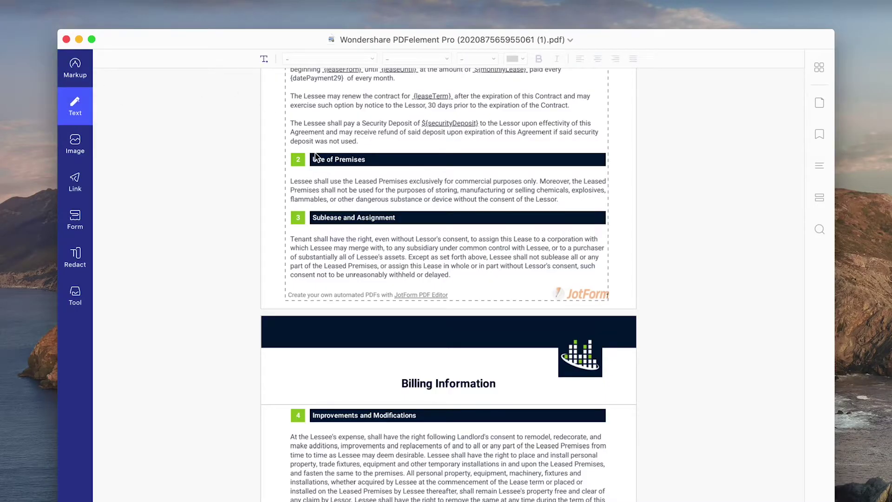
Step: Retitle the form 'Lease Agreement Form', widen and re-centre its box, then edit the opening paragraph
scroll(364, 219, "up", 10)
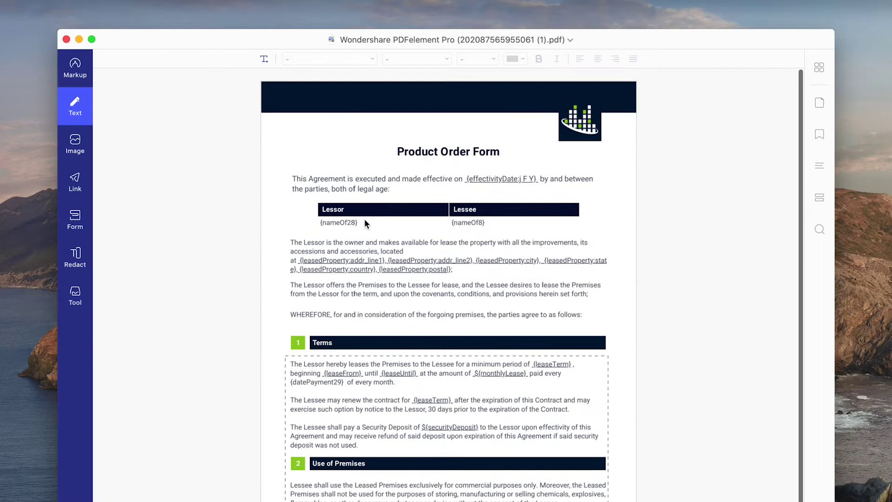
left_click(411, 153)
key("super+a")
type("Lease")
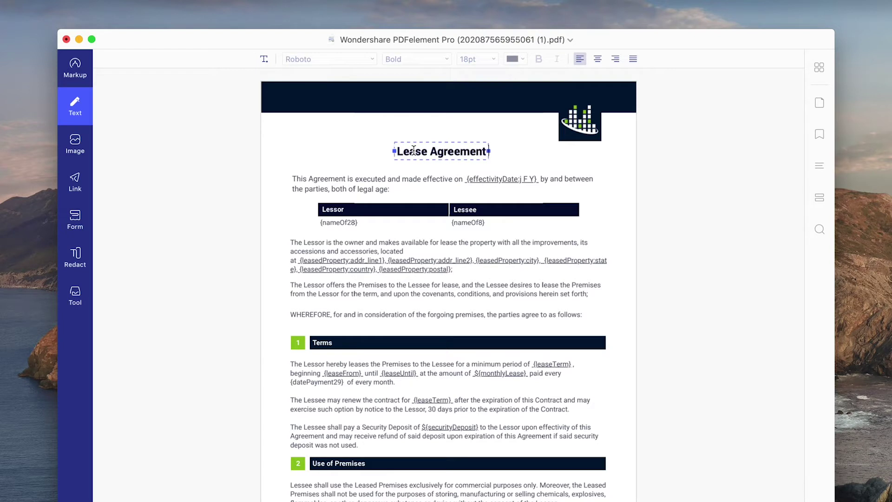
left_click_drag(488, 158, 516, 157)
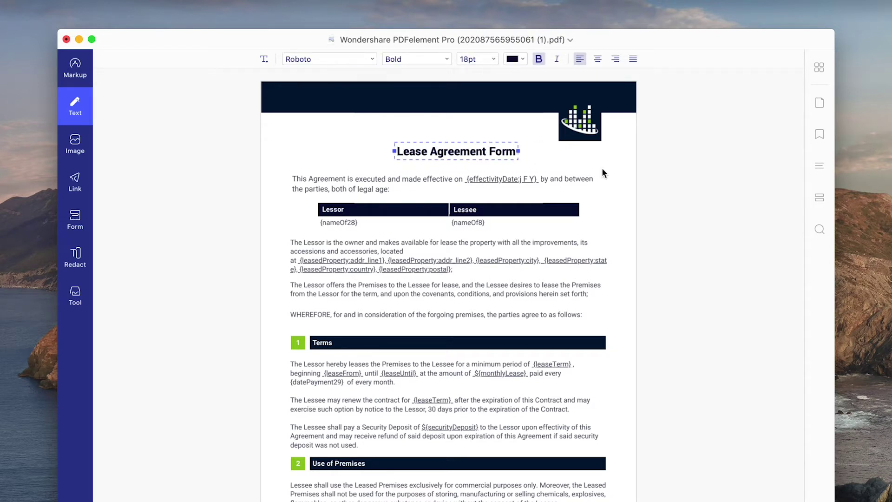
left_click_drag(495, 156, 488, 155)
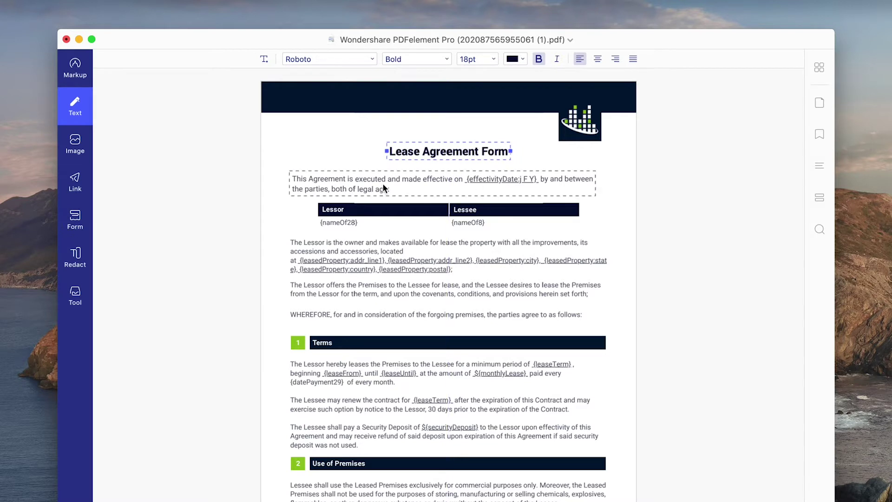
left_click(364, 180)
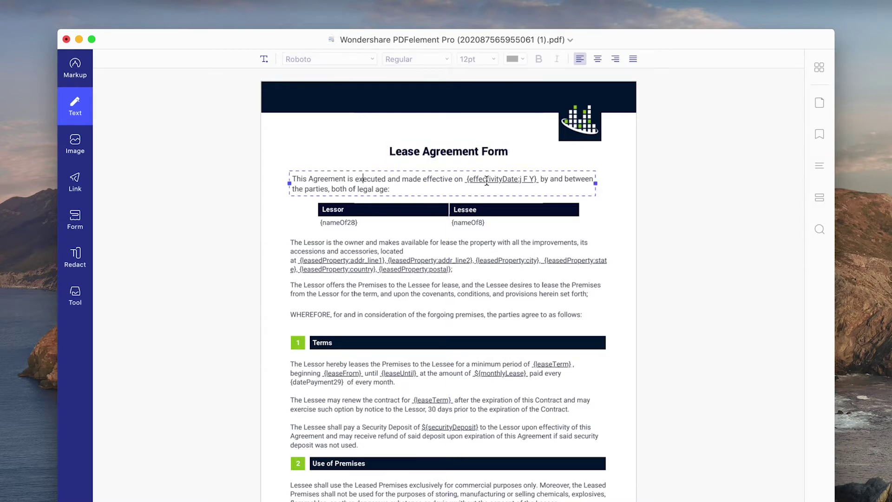
left_click(516, 179)
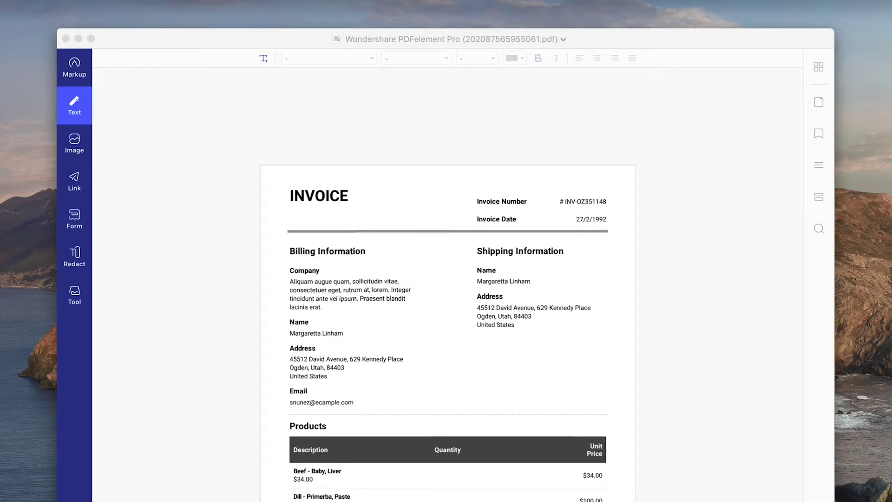
Step: Replace the INVOICE heading with the Wondershare logo PNG from the Desktop
left_click(331, 203)
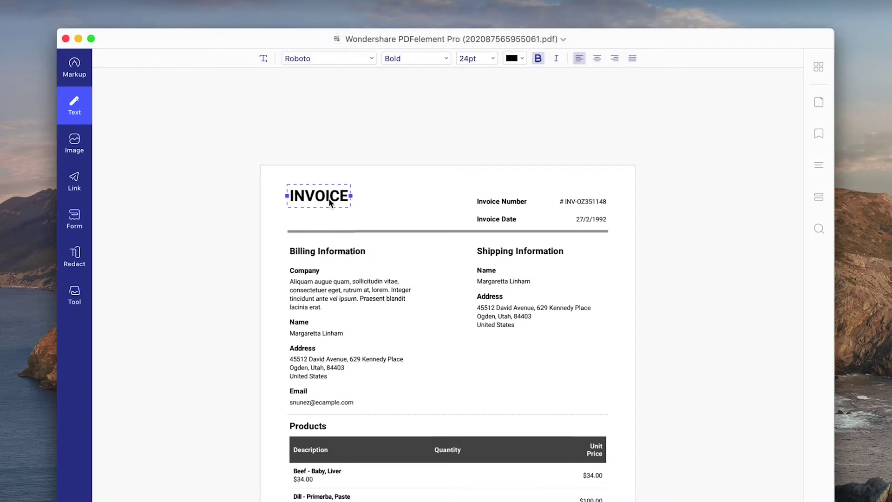
left_click(82, 146)
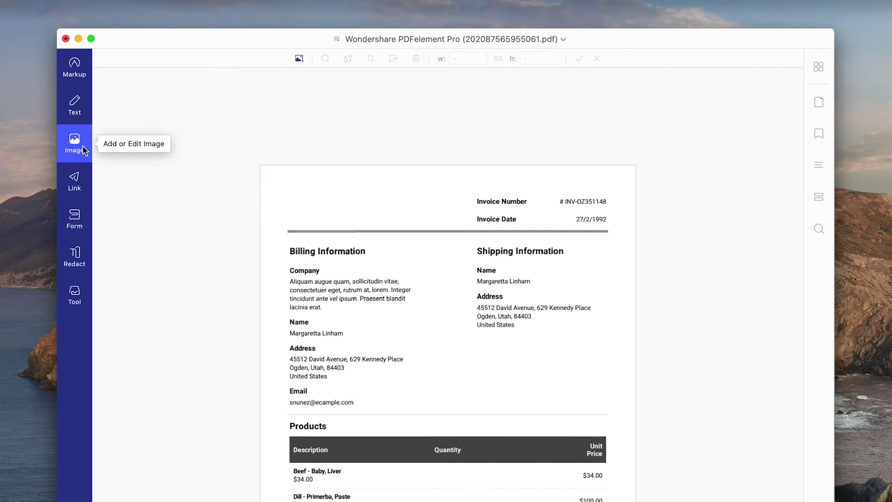
left_click(300, 60)
left_click(246, 261)
left_click(379, 95)
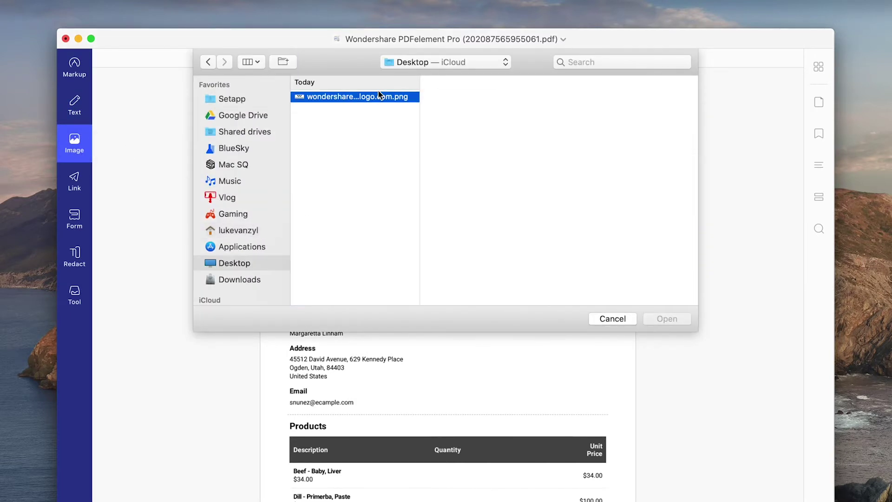
left_click(667, 319)
left_click(298, 186)
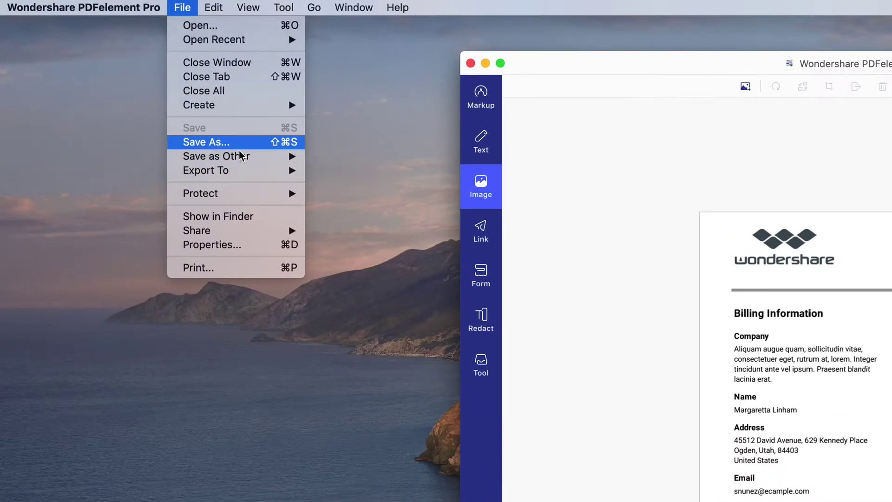
Step: Export the invoice to Pages and select 'Information' in the Billing Information heading
mouse_move(255, 176)
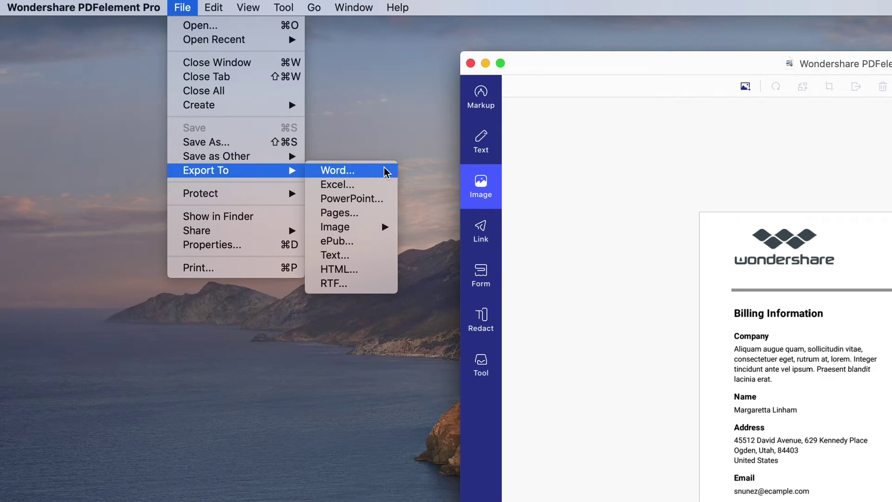
left_click(373, 216)
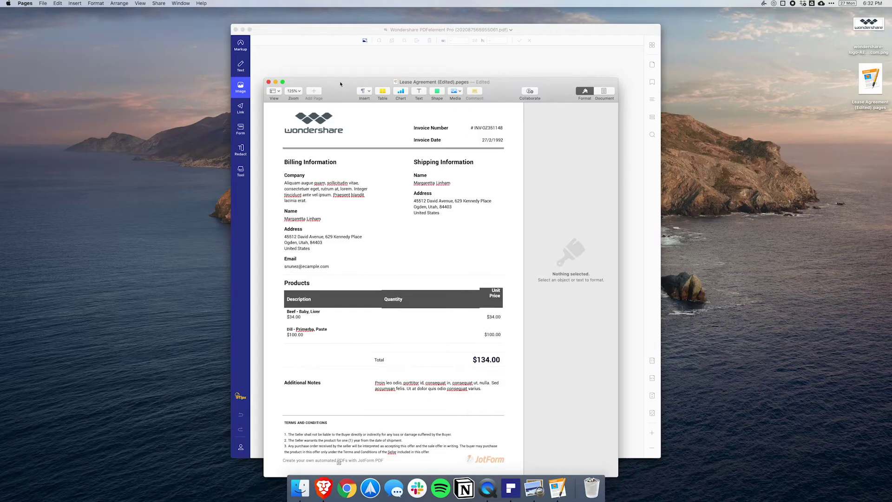
left_click_drag(340, 84, 341, 52)
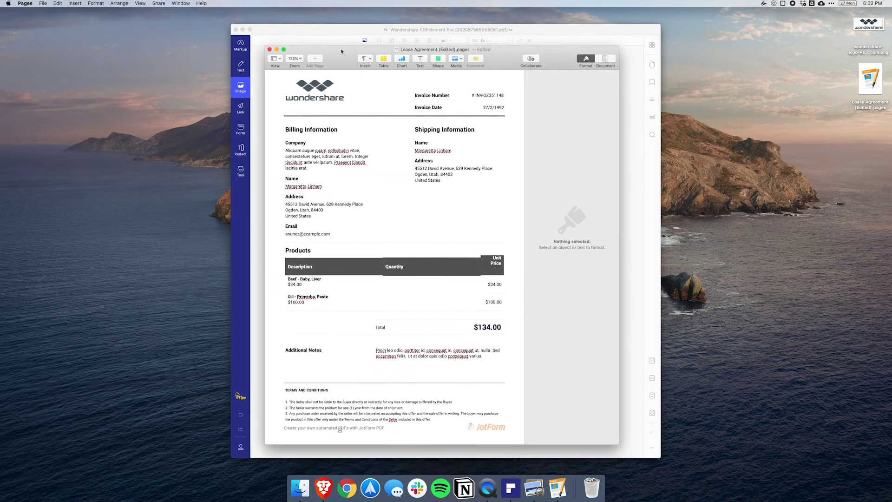
left_click(317, 131)
double_click(318, 130)
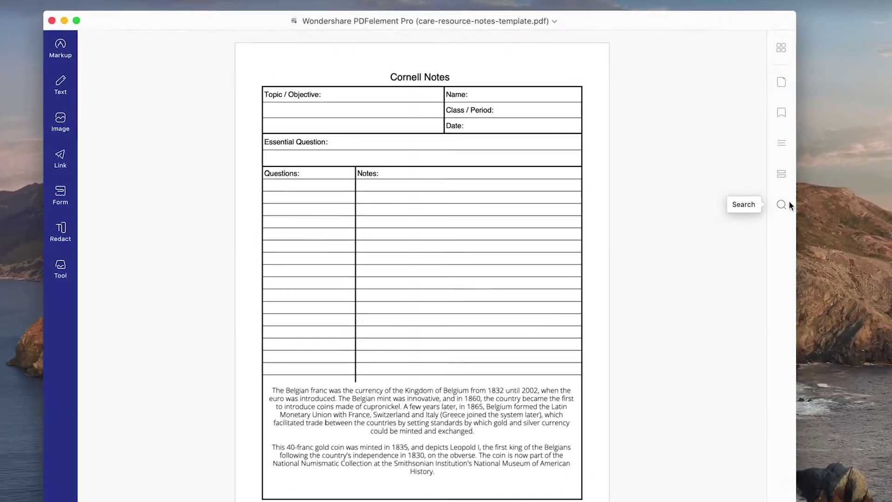
Step: Search the Cornell Notes template for 'question' and review the matches
left_click(652, 135)
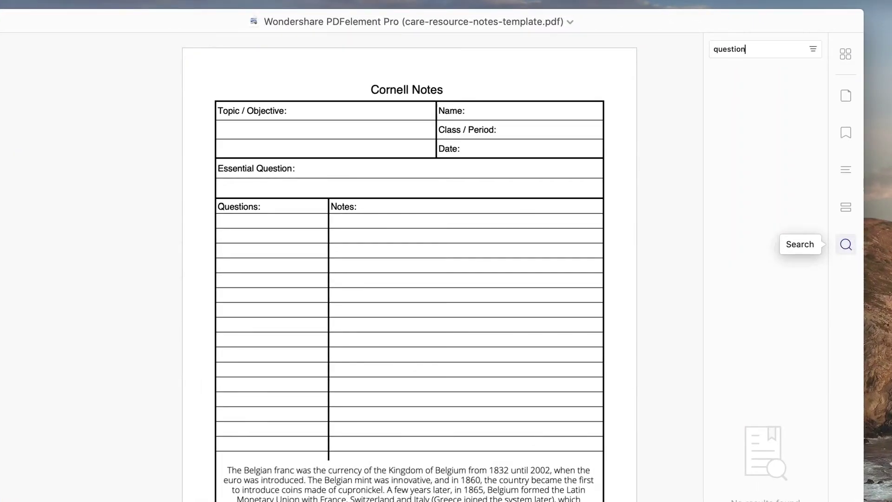
key("Return")
scroll(400, 445, "down", 1)
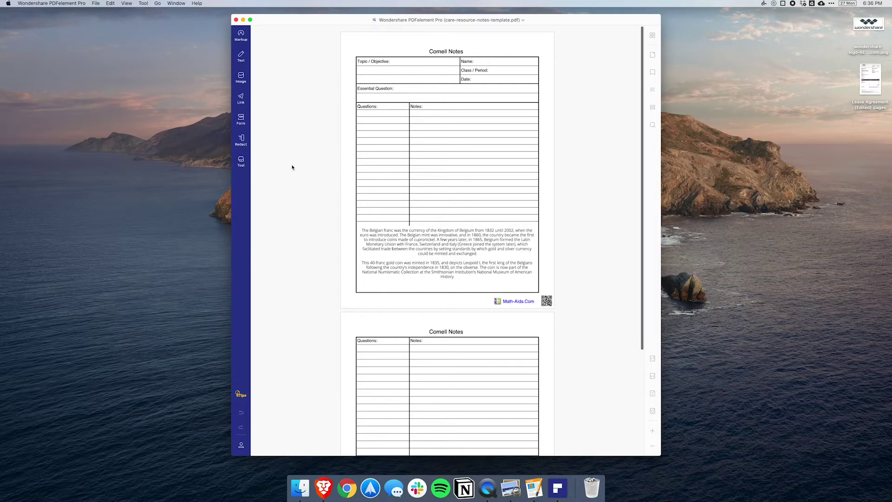
Step: Move the page's paragraph image up slightly, then undo the move
left_click(241, 76)
left_click_drag(393, 245, 391, 231)
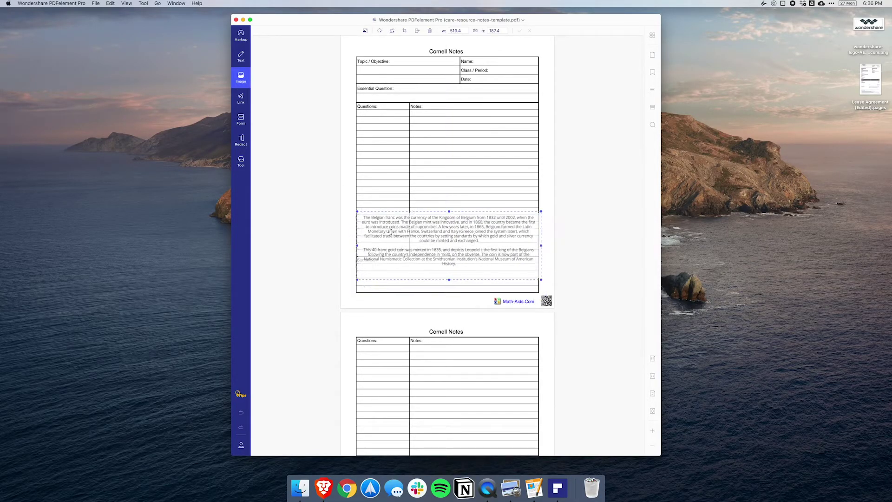
key("super+z")
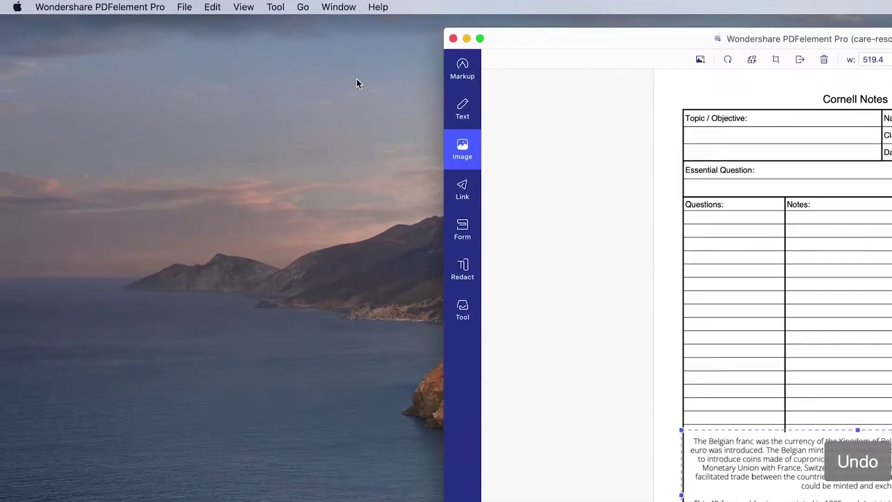
Step: Run English OCR on all pages and search the result for 'belgian'
left_click(282, 6)
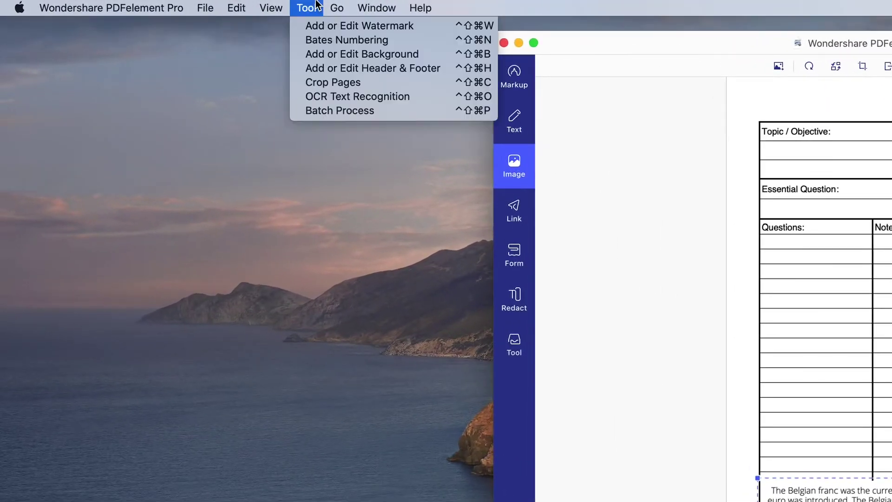
left_click(430, 98)
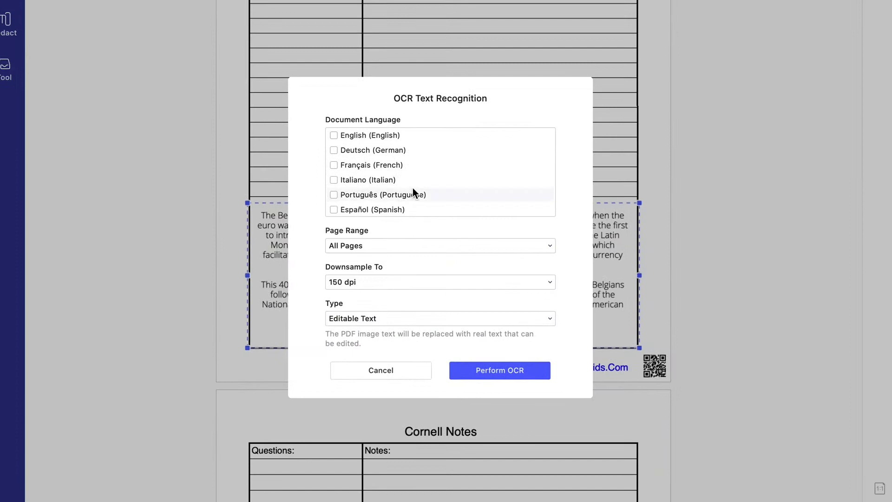
left_click(747, 331)
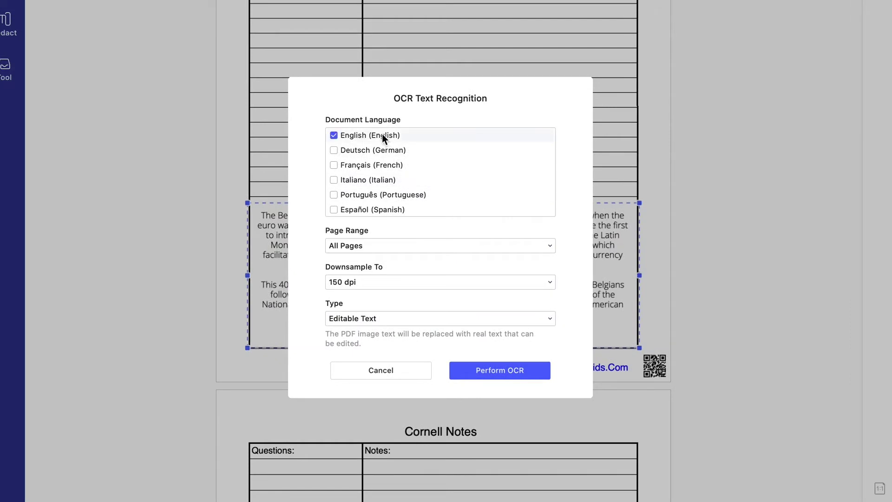
left_click(500, 371)
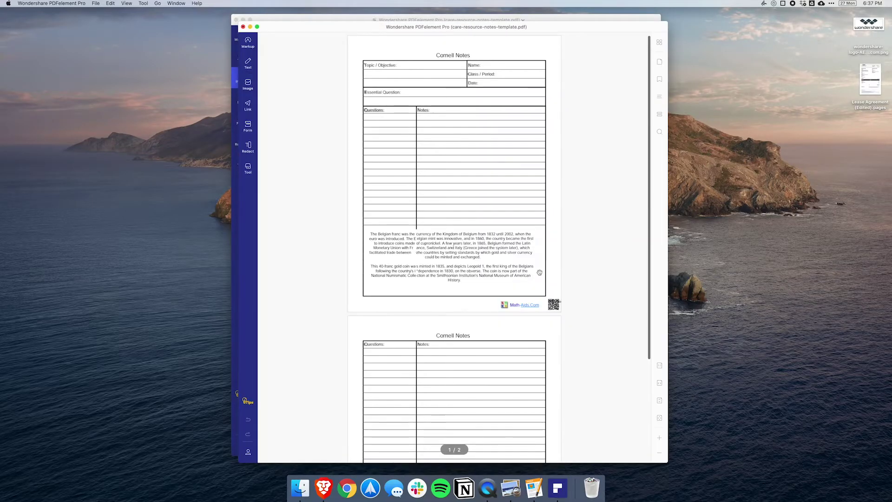
key("super+f")
key("Return")
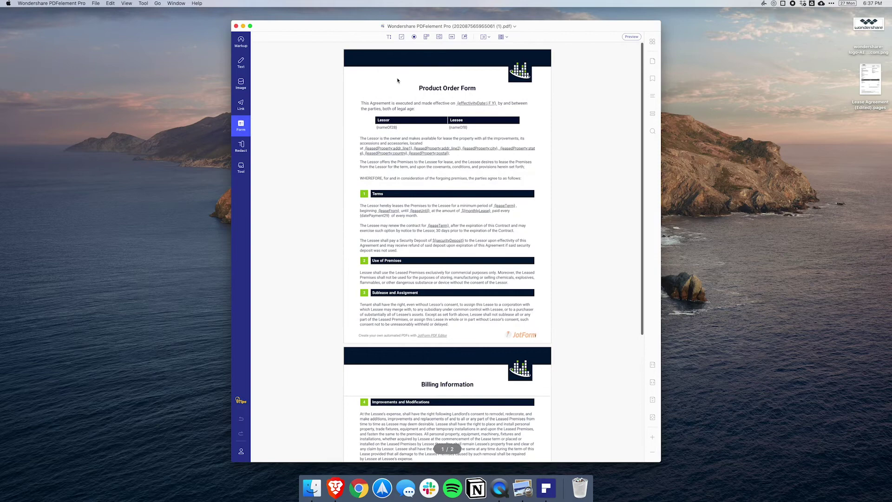
Step: Add a text form field under the Lessee heading, undoing a stray signature field
left_click(240, 63)
left_click(241, 132)
left_click(374, 42)
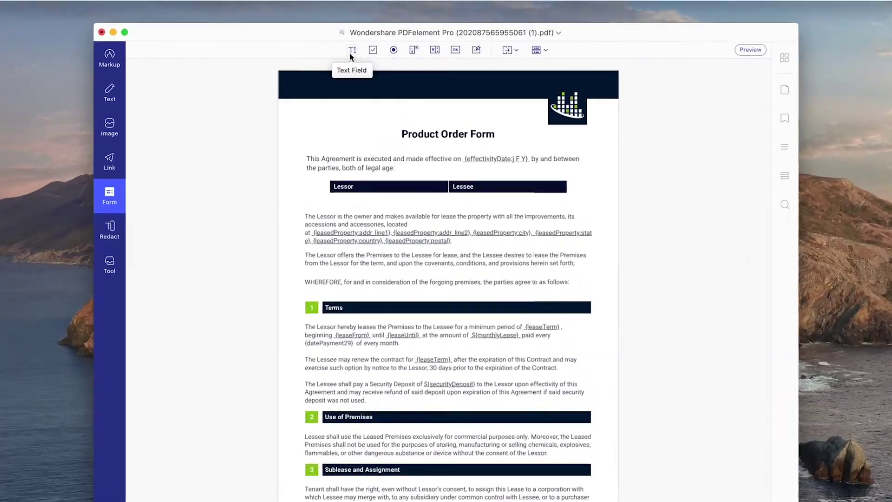
left_click_drag(359, 153, 539, 161)
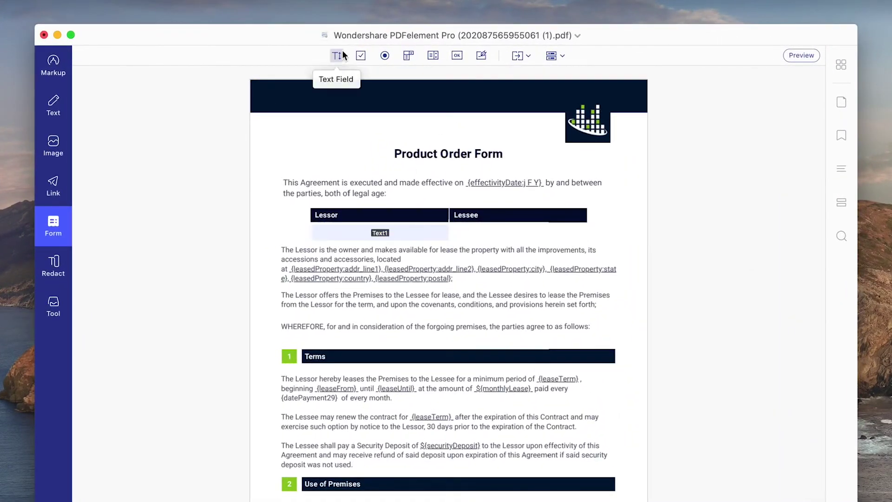
scroll(448, 278, "down", 15)
scroll(370, 273, "down", 2)
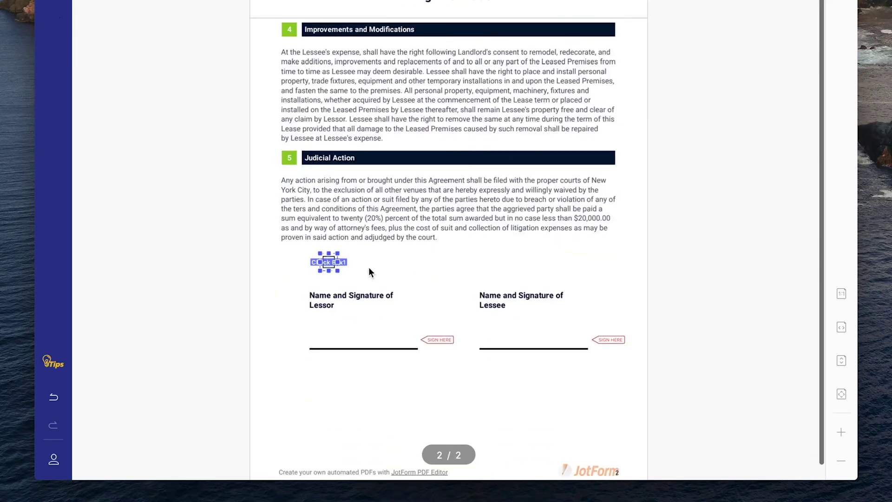
left_click_drag(313, 348, 469, 310)
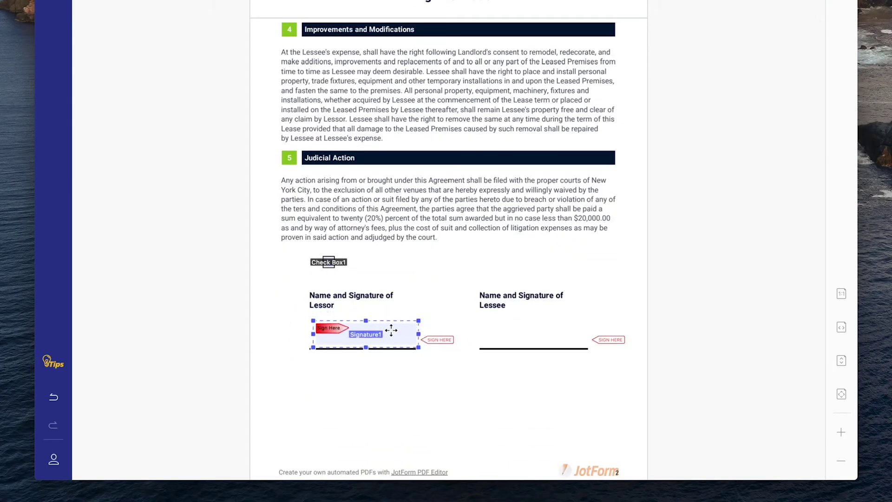
key("super+z")
key("super+z")
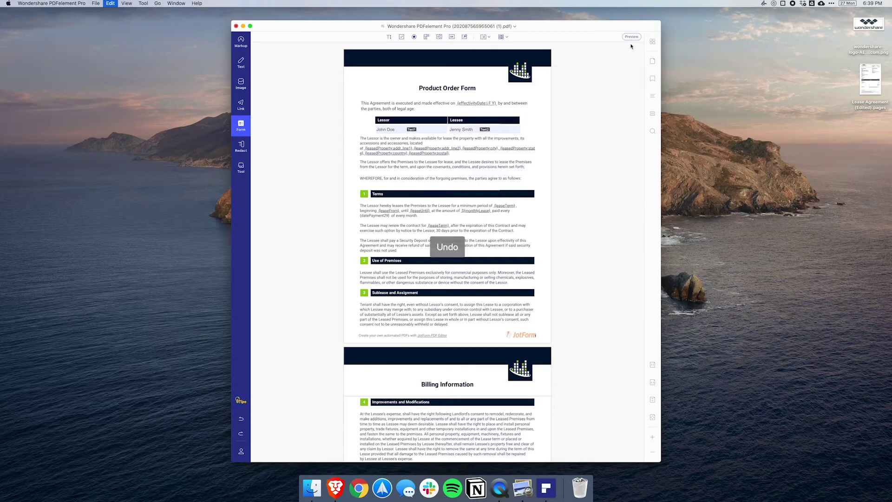
Step: Preview the form and enter sample names in the Lessor and Lessee fields
left_click(632, 36)
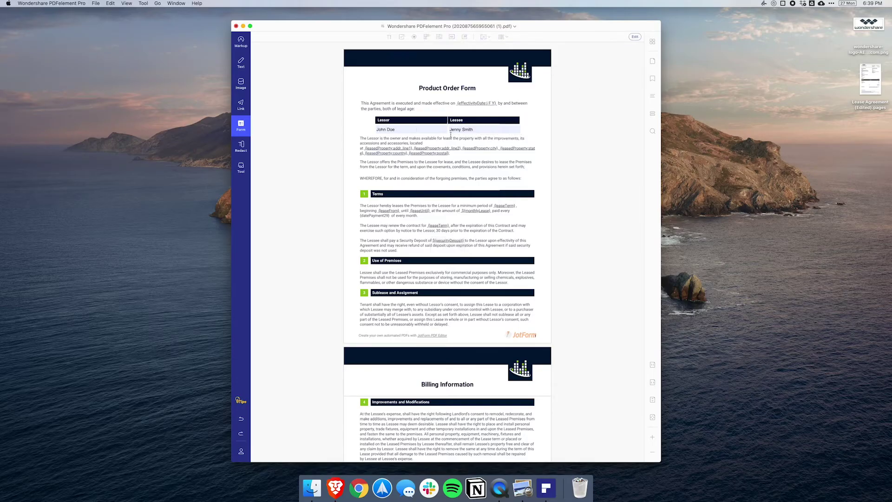
left_click(391, 130)
type("John Doe")
key("Tab")
type("Jane")
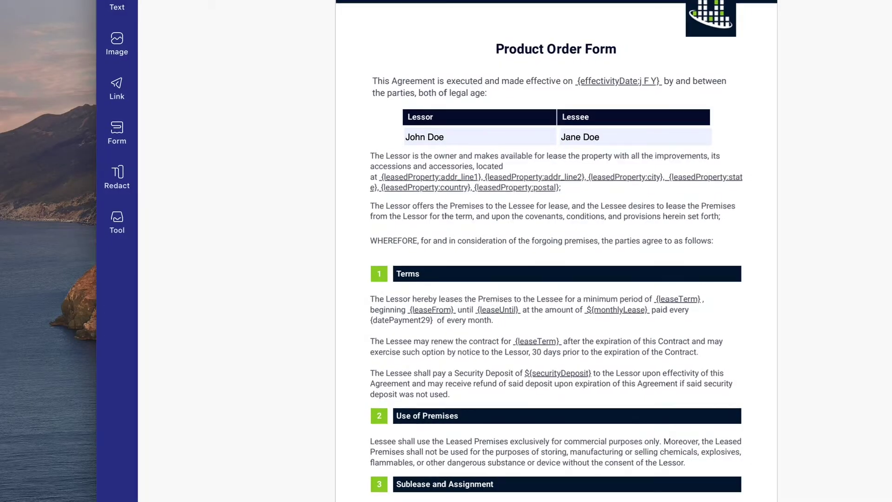
Step: Extract Lease Agreement.pdf's form data to Data Extraction.csv on the Desktop
left_click(109, 224)
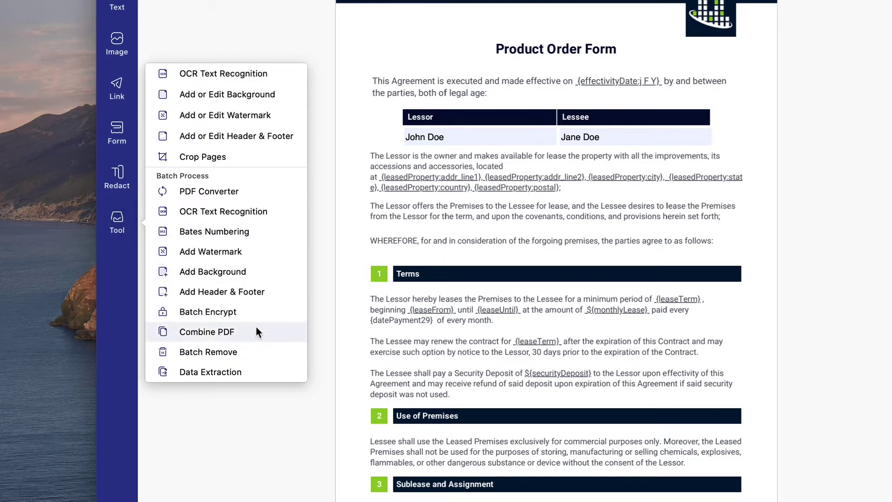
left_click(263, 366)
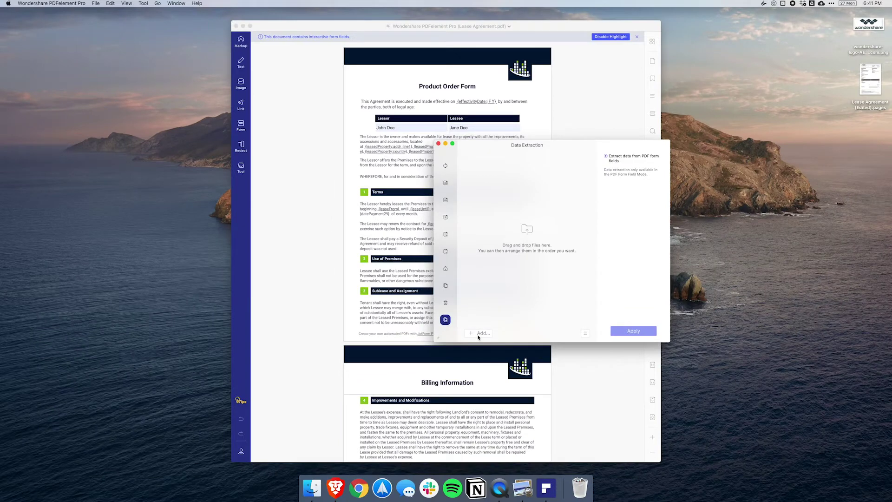
left_click(516, 393)
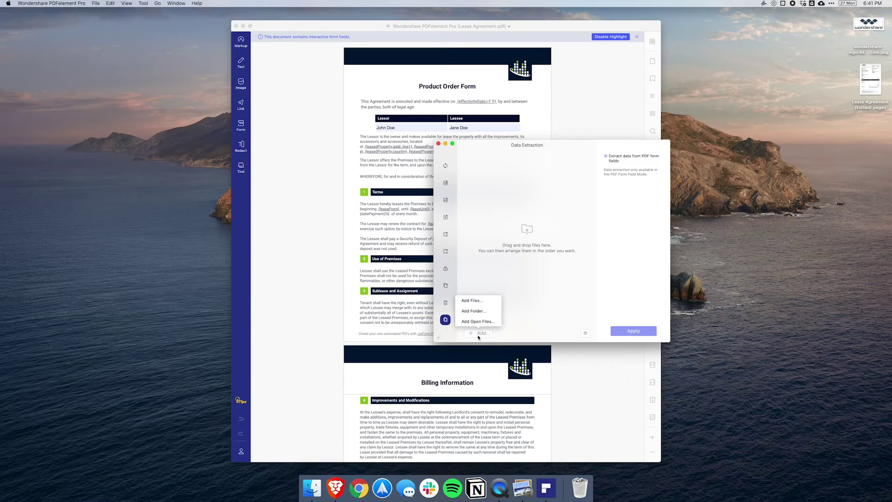
left_click(472, 301)
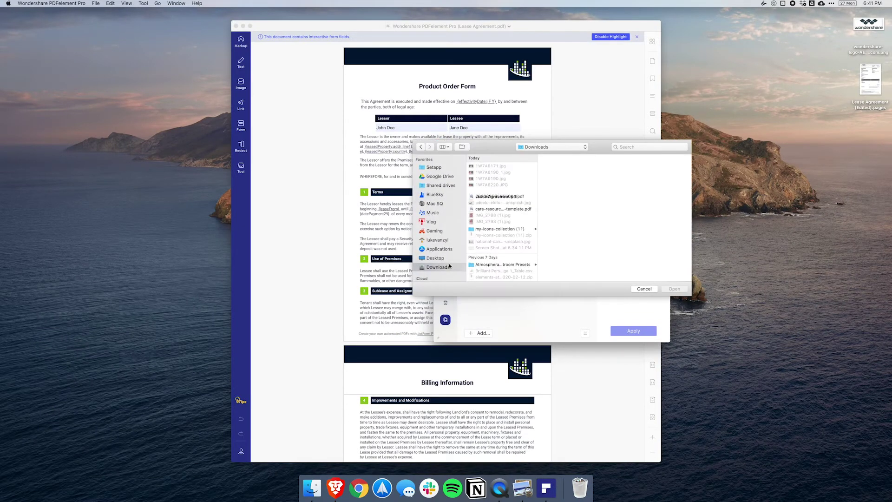
left_click(493, 224)
left_click(674, 288)
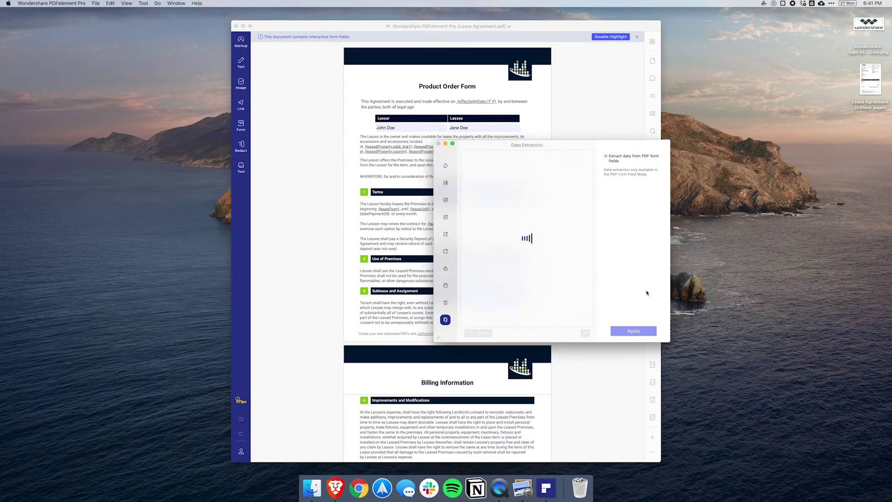
left_click(639, 330)
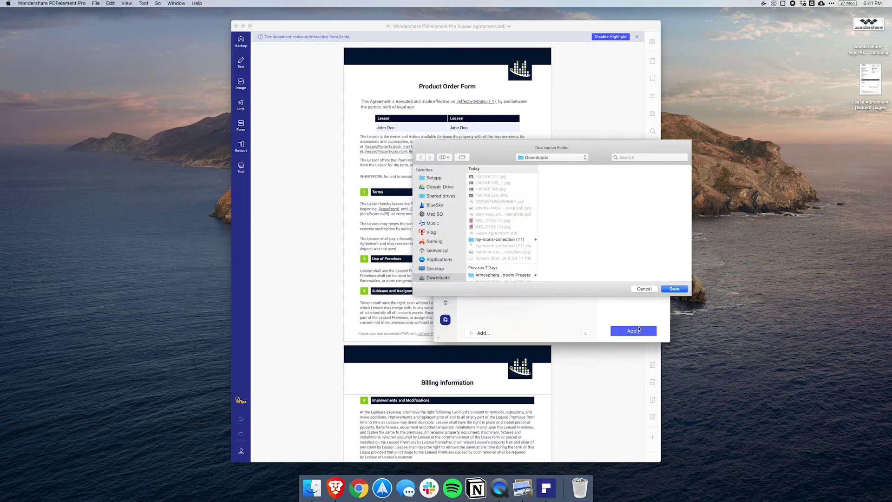
left_click(436, 268)
key("Return")
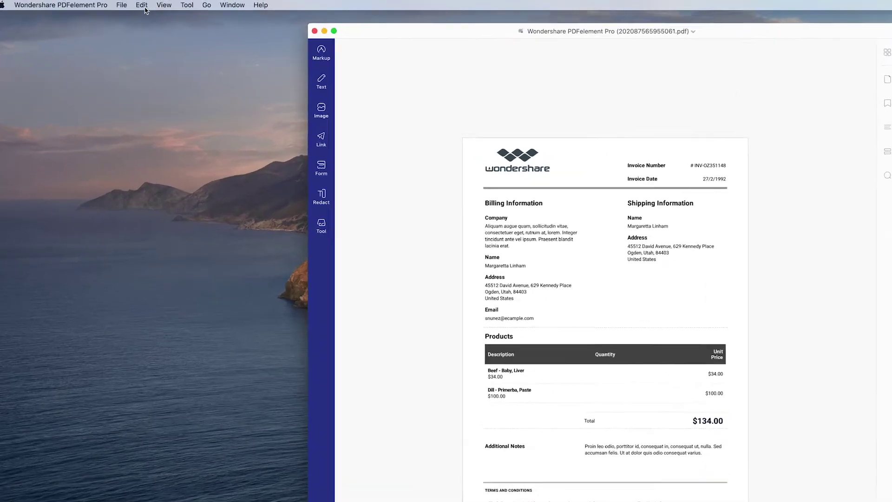
Step: Open the invoice's Encrypt with Password settings with 128-bit AES encryption
mouse_move(171, 126)
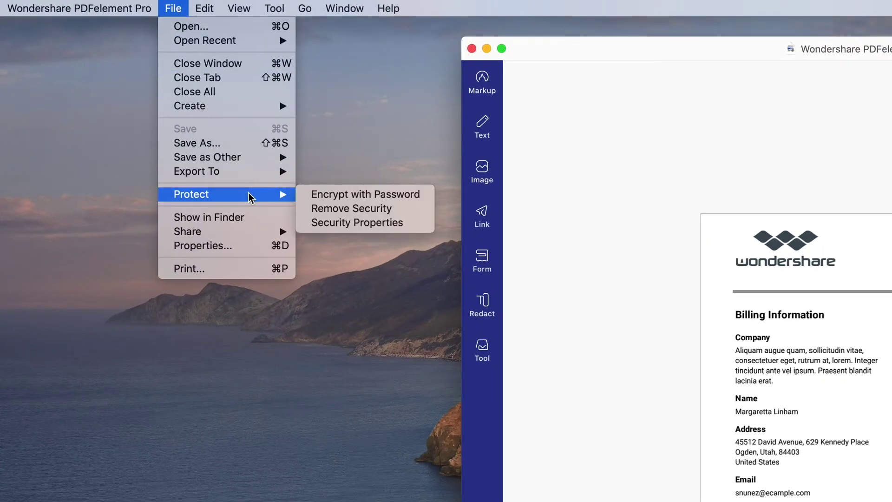
left_click(420, 195)
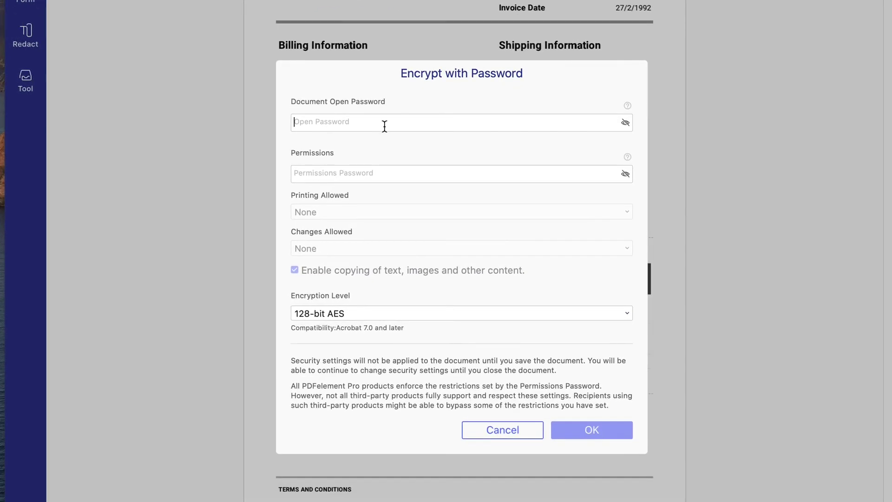